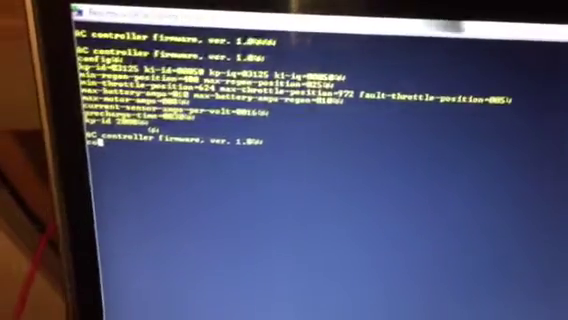
text(config)
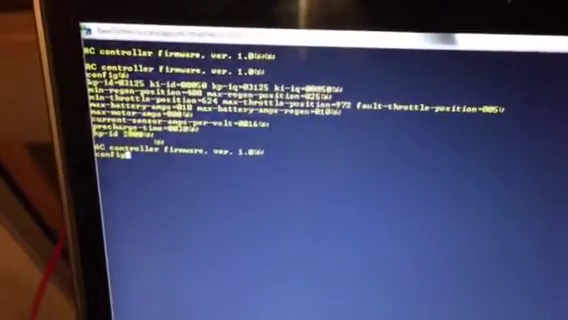